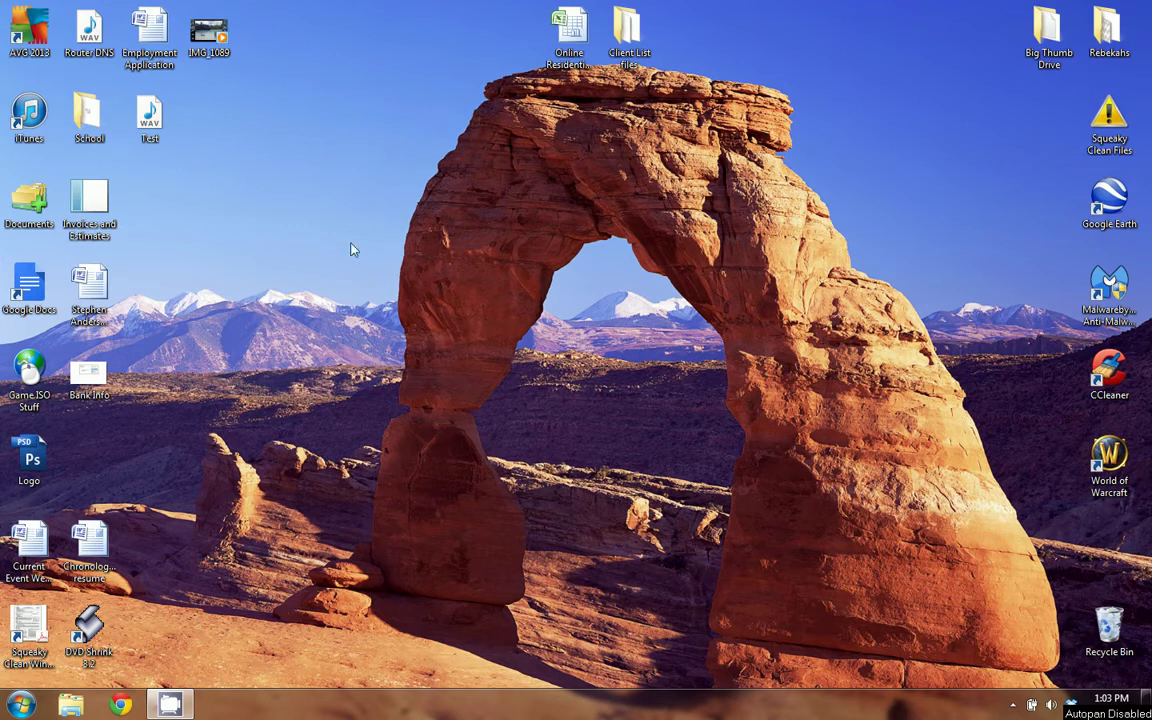
# Launch Chrome and load the router admin page at 192.168.0.1.
pyautogui.click(120, 705)
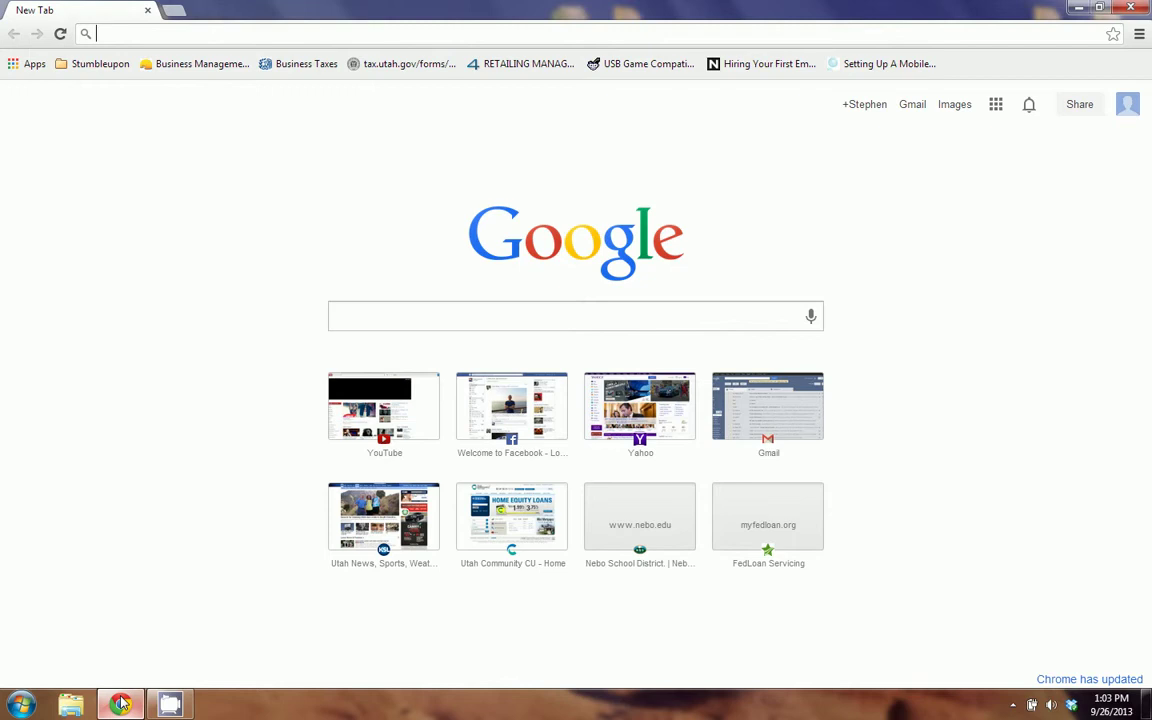
pyautogui.write('192')
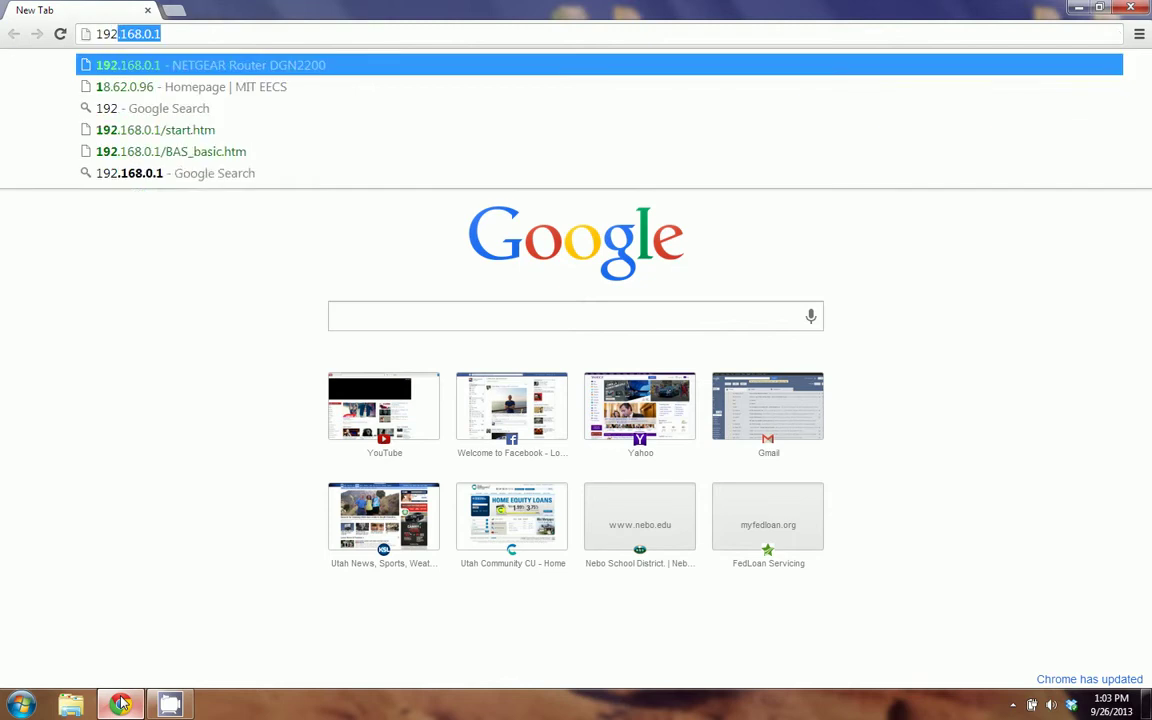
pyautogui.write('.168.')
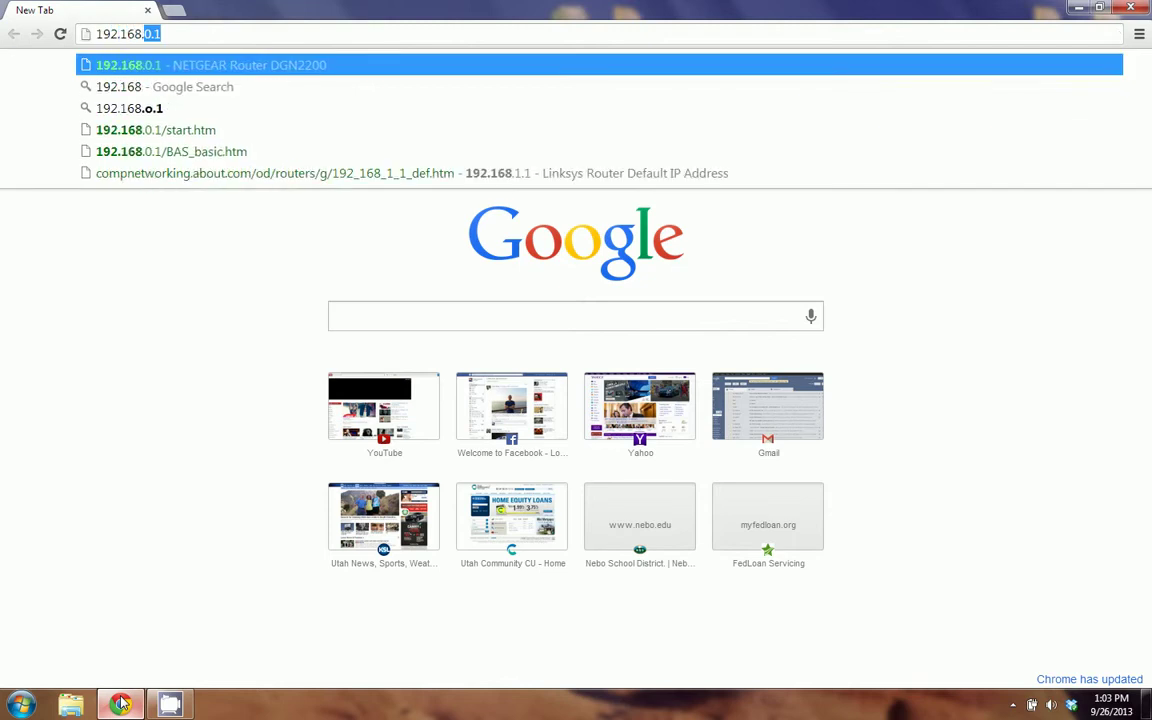
pyautogui.write('0.1')
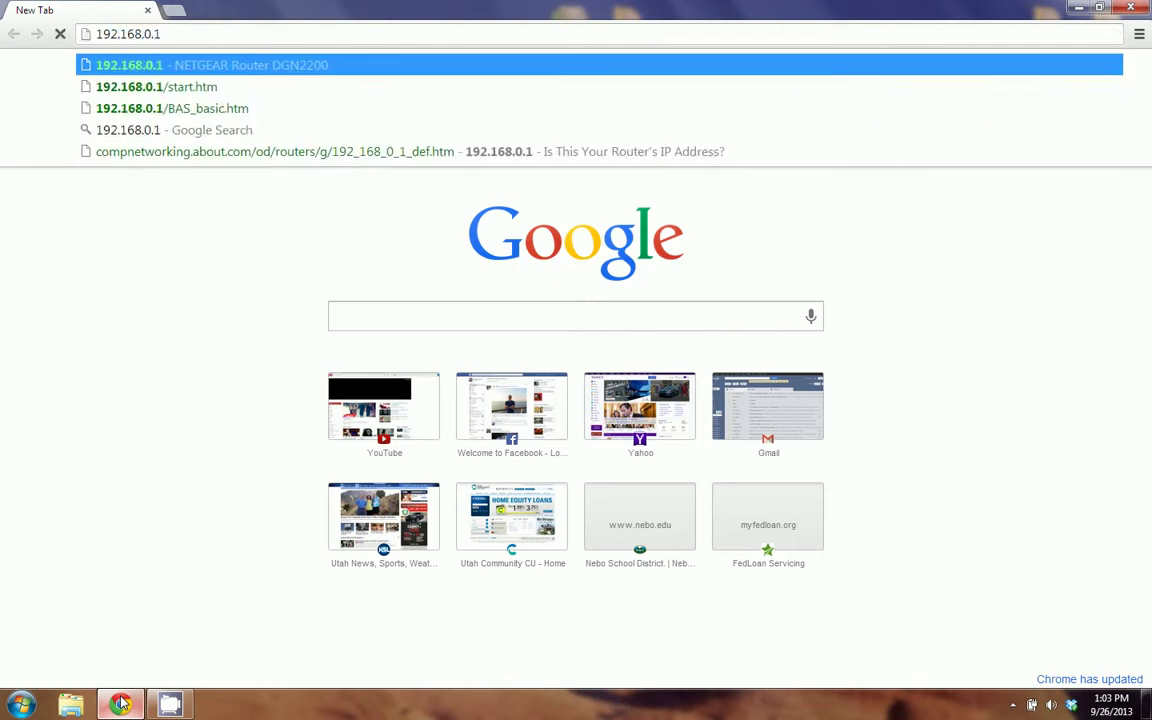
pyautogui.press('Return')
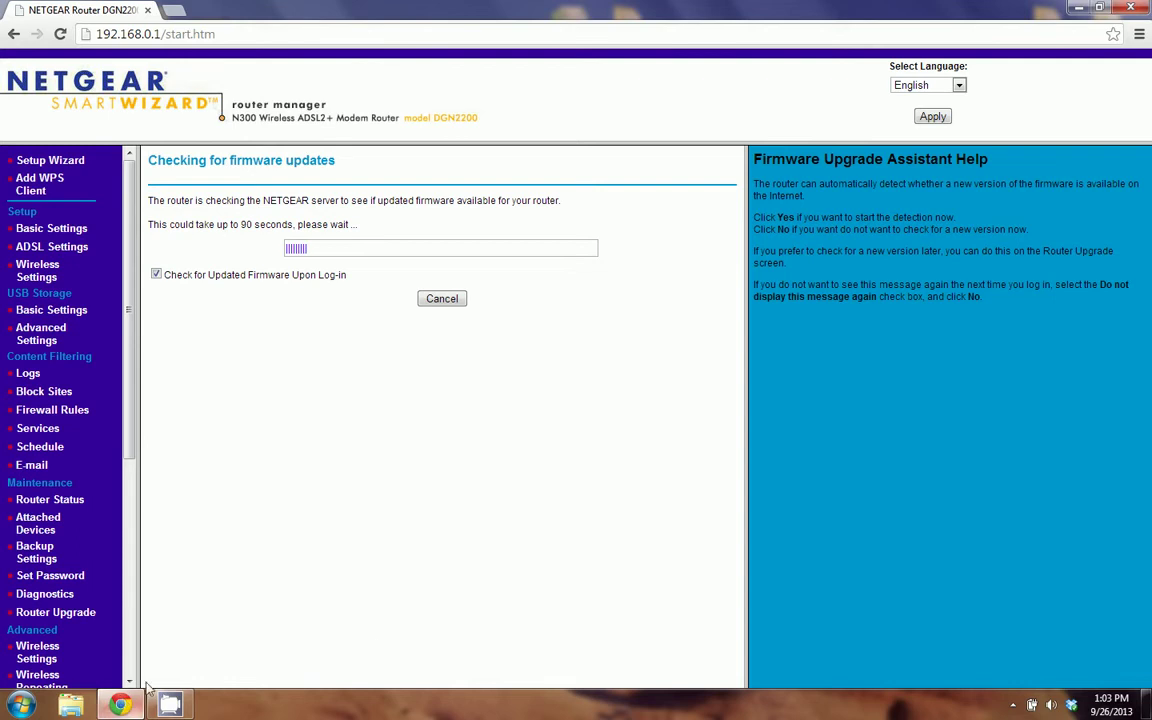
# Cancel the 'Checking for firmware updates' screen so the Basic Settings page loads.
pyautogui.click(440, 299)
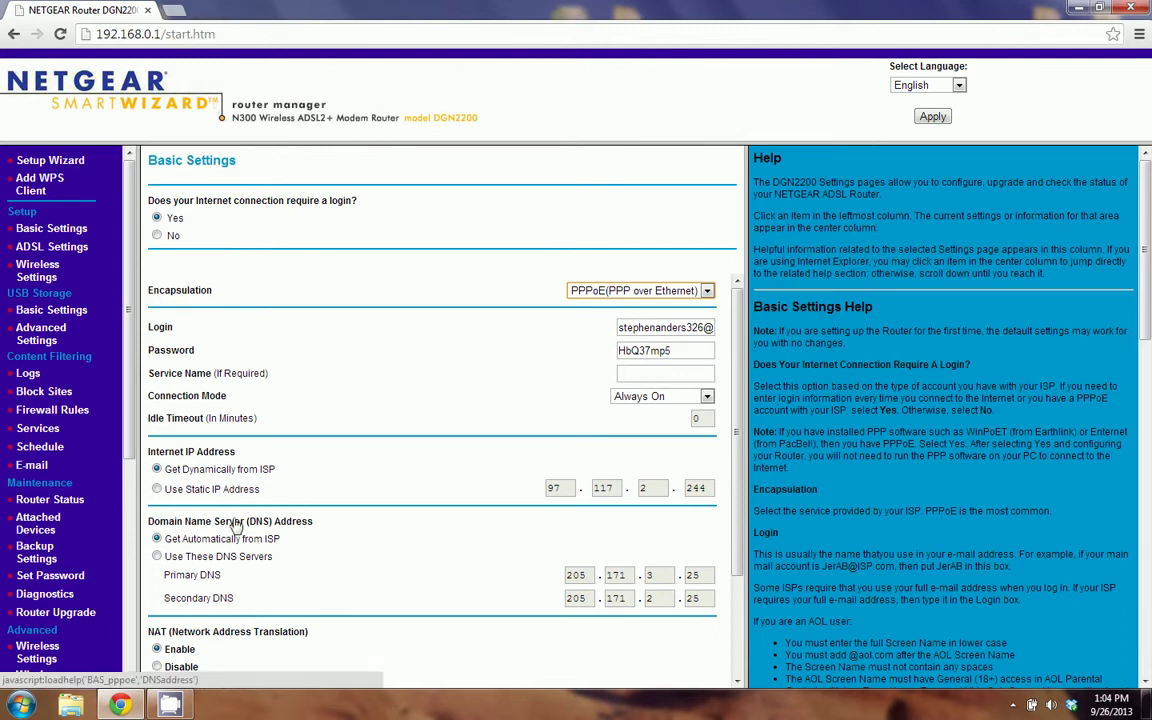
# Switch DNS from 'Get Automatically from ISP' to 'Use These DNS Servers'.
pyautogui.scroll(-2, 240, 462)
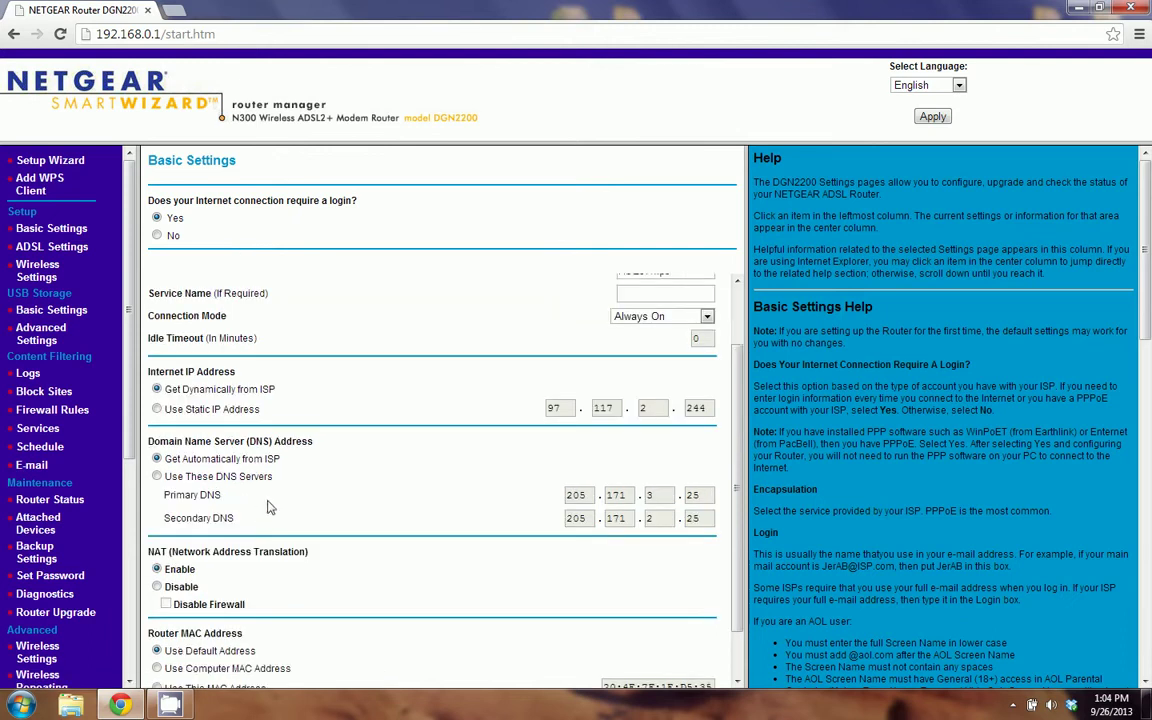
pyautogui.scroll(-1, 305, 430)
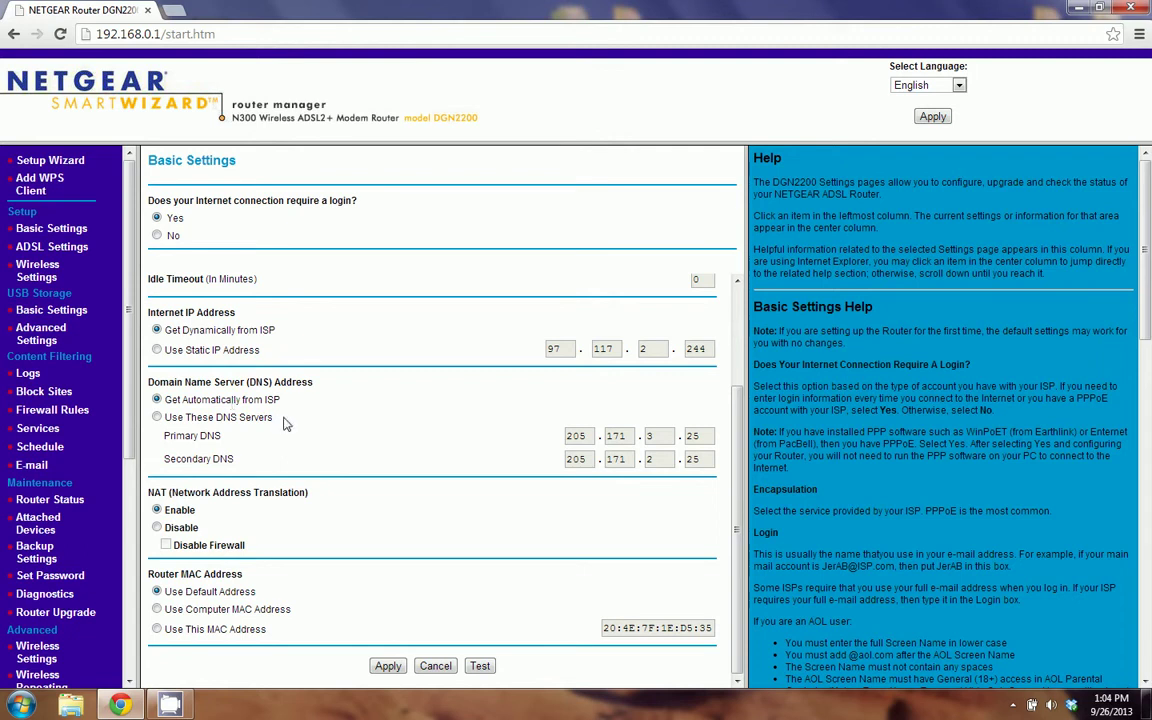
pyautogui.click(157, 418)
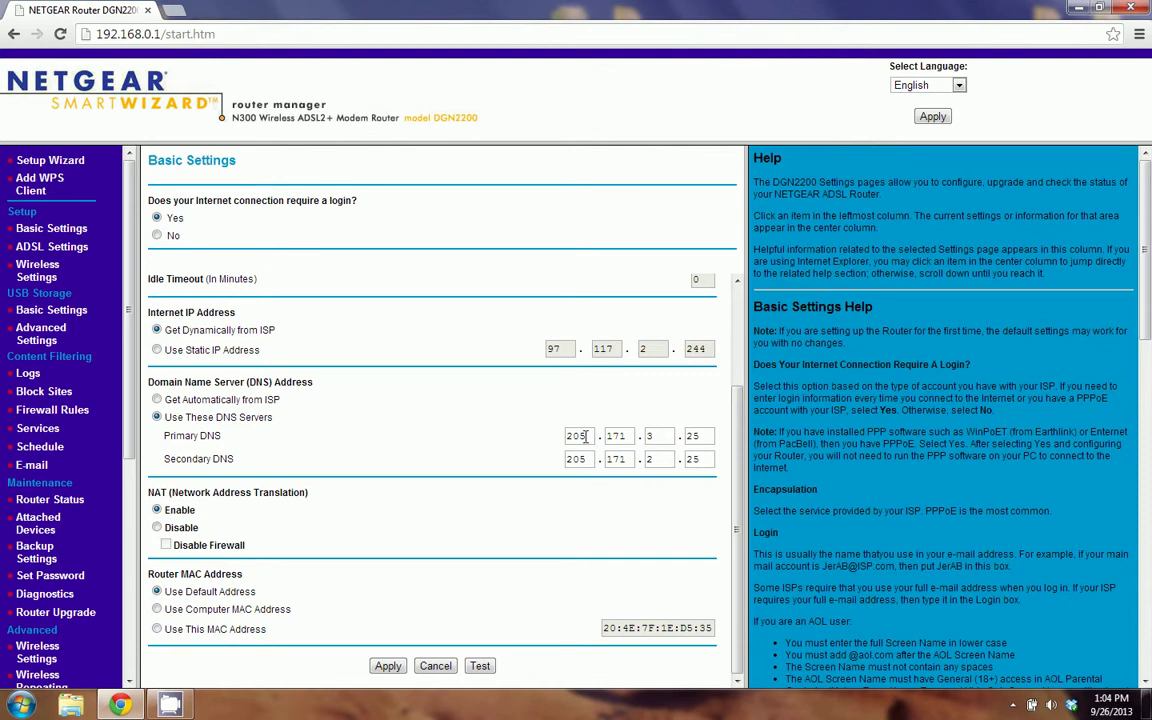
# Replace the Primary DNS with 8.8.8.8.
pyautogui.moveTo(587, 436); pyautogui.dragTo(548, 434)
pyautogui.write('8')
pyautogui.press('Tab')
pyautogui.write('8')
pyautogui.press('Tab')
pyautogui.write('8')
pyautogui.press('Tab')
pyautogui.write('8')
# Enter 8.8.4.4 as the Secondary DNS and apply the new settings.
pyautogui.press('Tab')
pyautogui.write('8')
pyautogui.press('Tab')
pyautogui.write('8')
pyautogui.press('Tab')
pyautogui.write('4')
pyautogui.press('Tab')
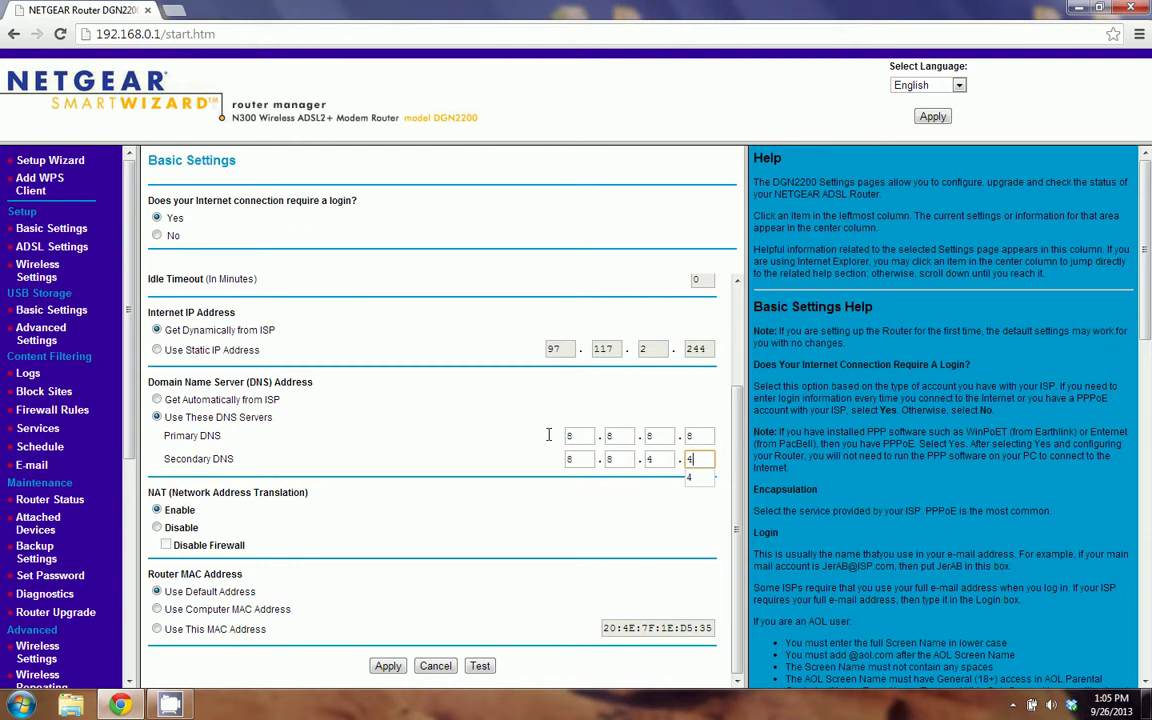
pyautogui.write('4')
pyautogui.click(512, 437)
pyautogui.click(388, 667)
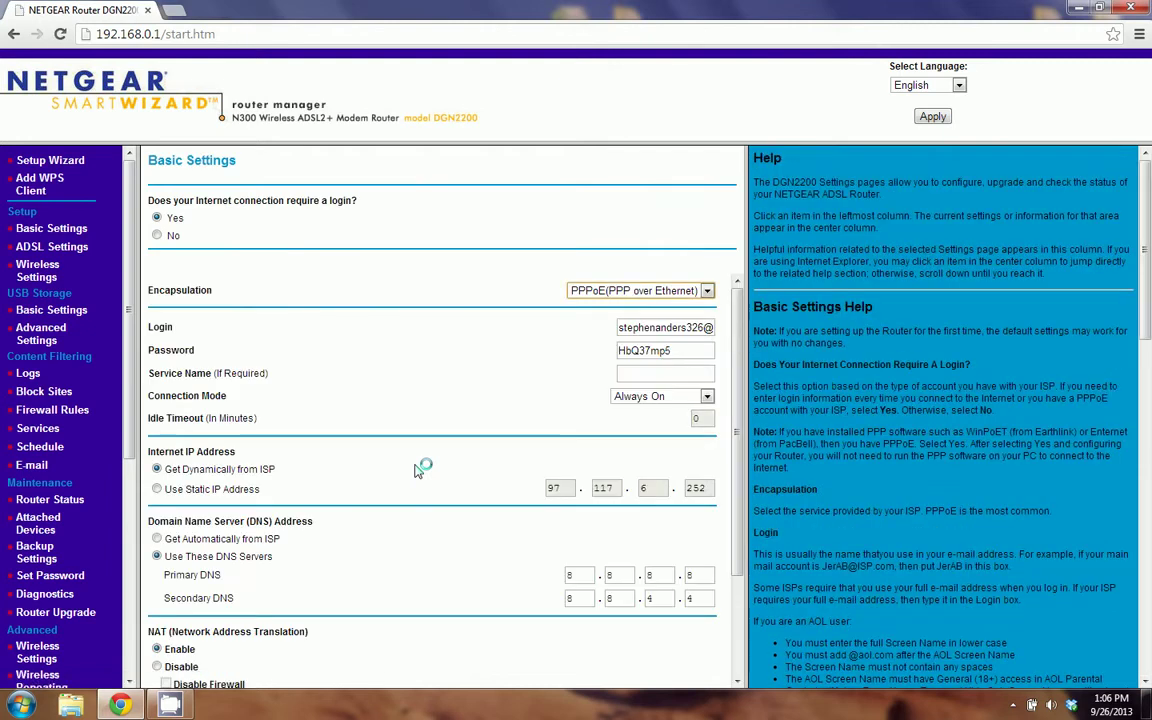
# Scroll down the Basic Settings form showing the saved 8.8.8.8/8.8.4.4 DNS servers.
pyautogui.scroll(-2, 360, 520)
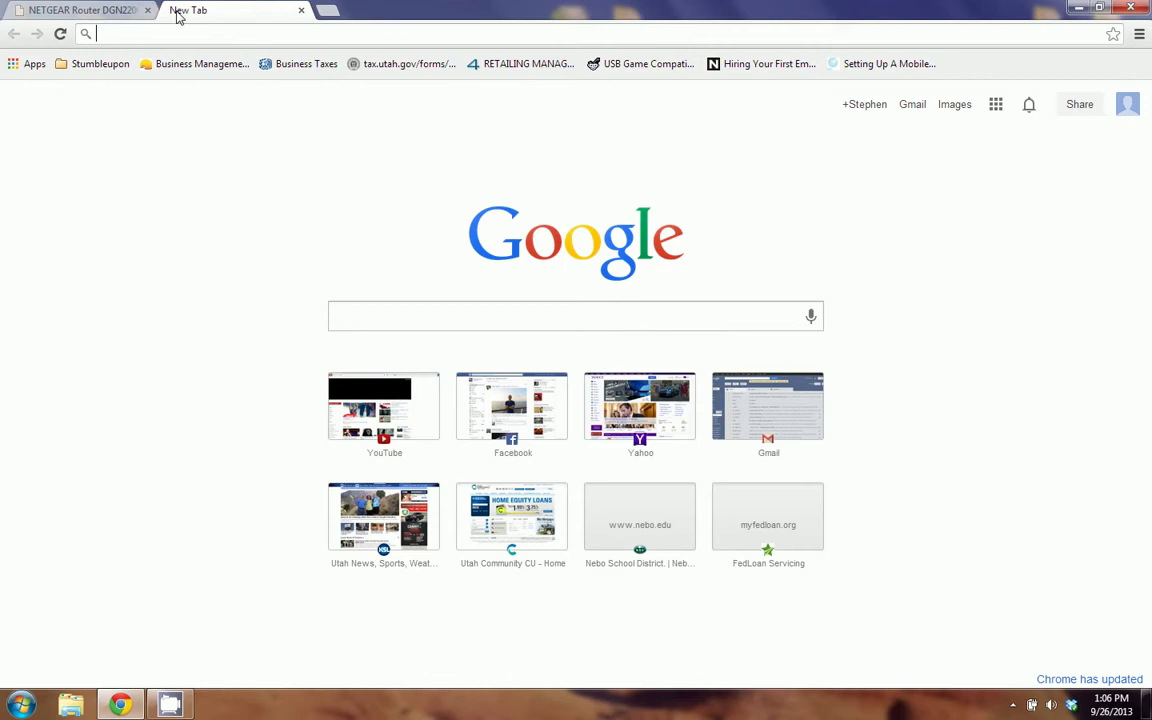
# Load YouTube in the test tab to confirm browsing works, then close that tab.
pyautogui.write('youtube')
pyautogui.press('Return')
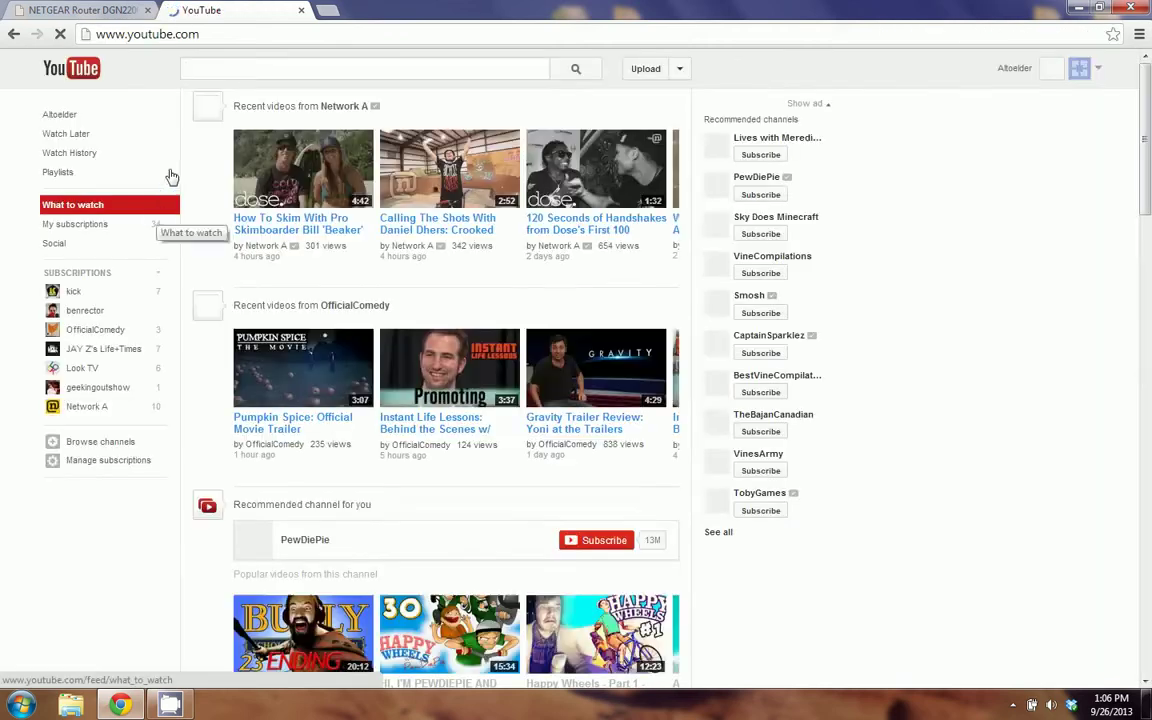
pyautogui.click(301, 11)
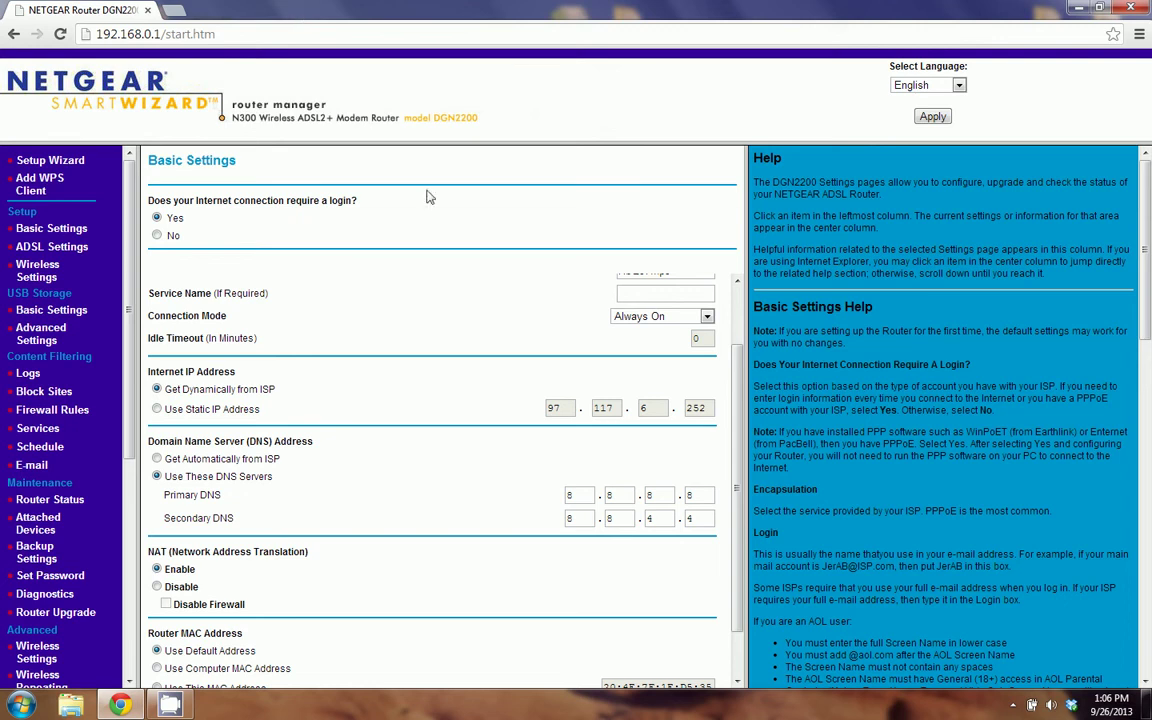
# Show the hidden icons in the Windows notification area.
pyautogui.click(1012, 705)
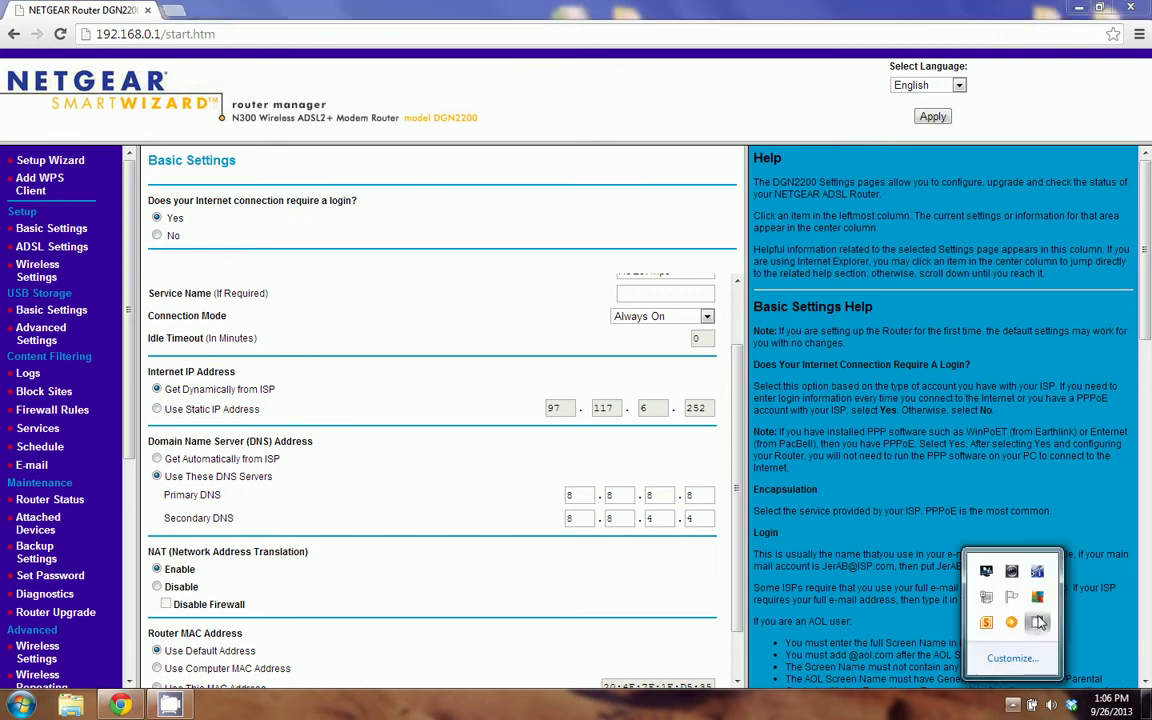